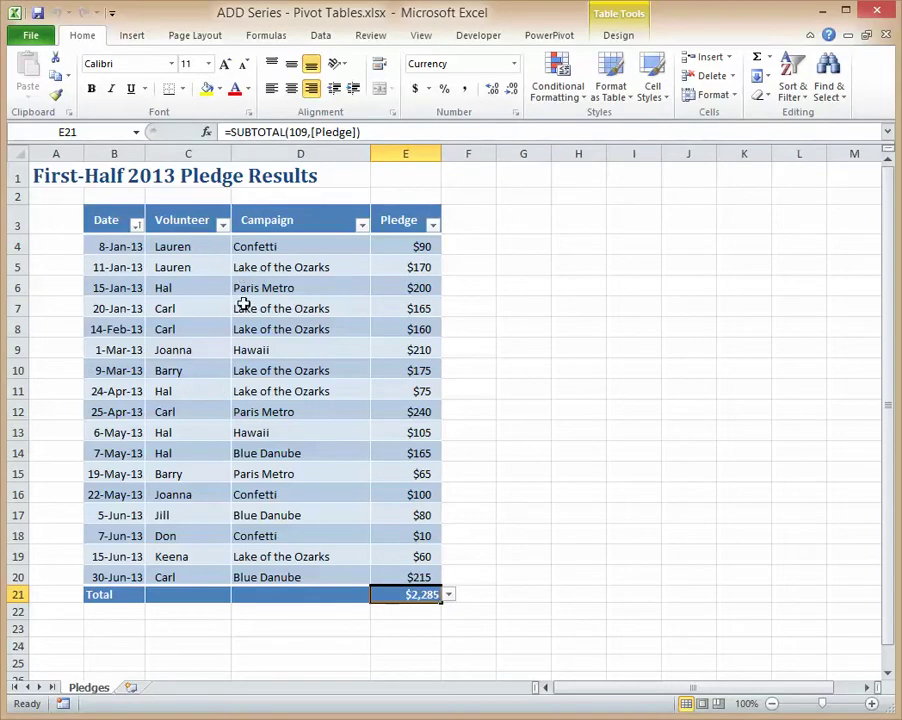
Insert a PivotTable from the Pledges table onto a new worksheet.
{"action": "left_click", "coordinate": [133, 40]}
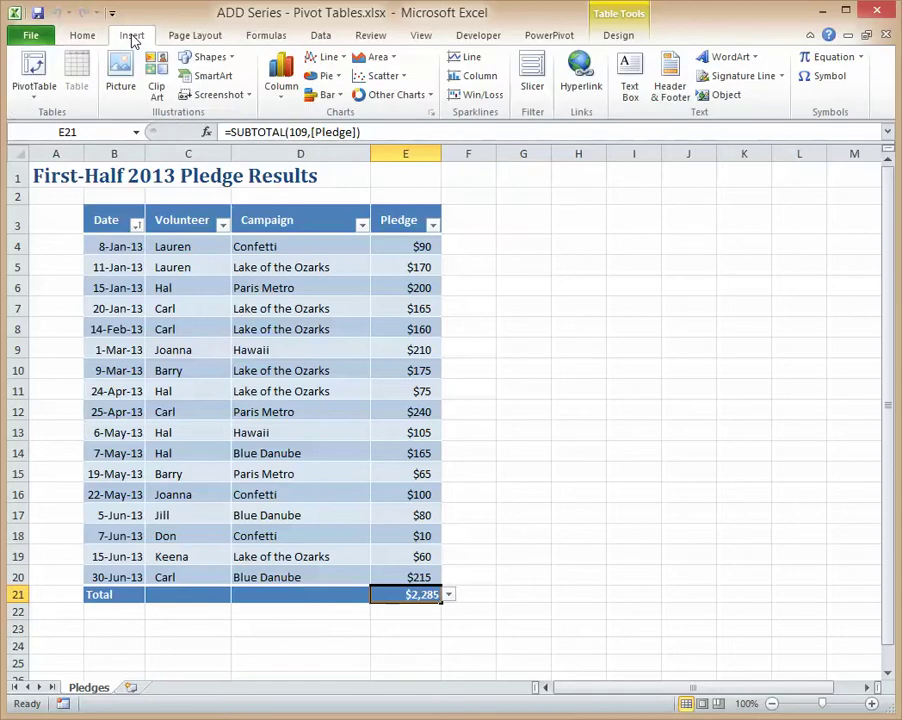
{"action": "left_click", "coordinate": [35, 70]}
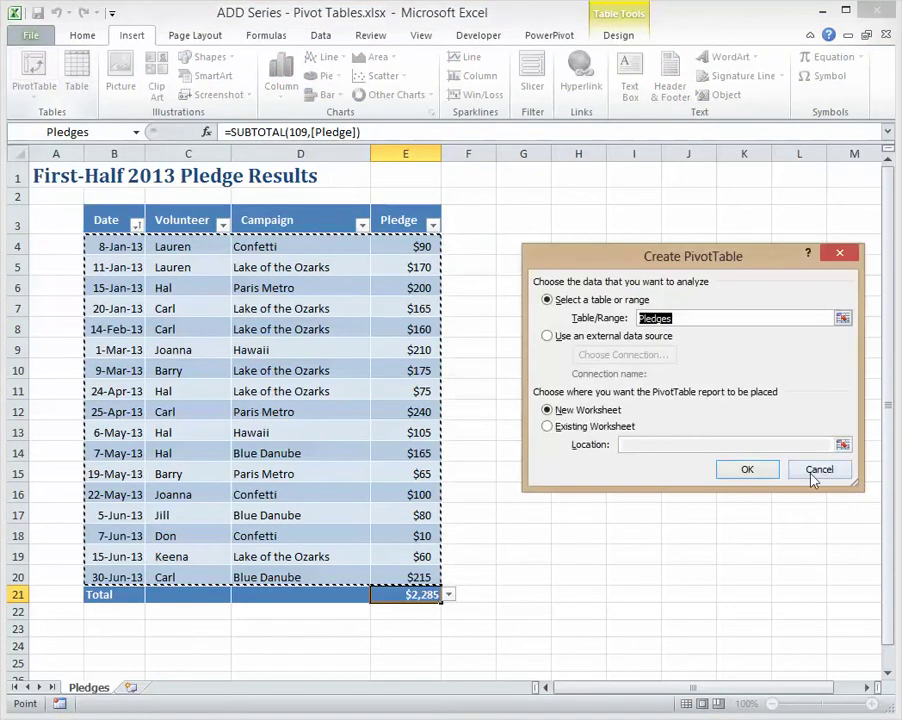
{"action": "left_click", "coordinate": [735, 477]}
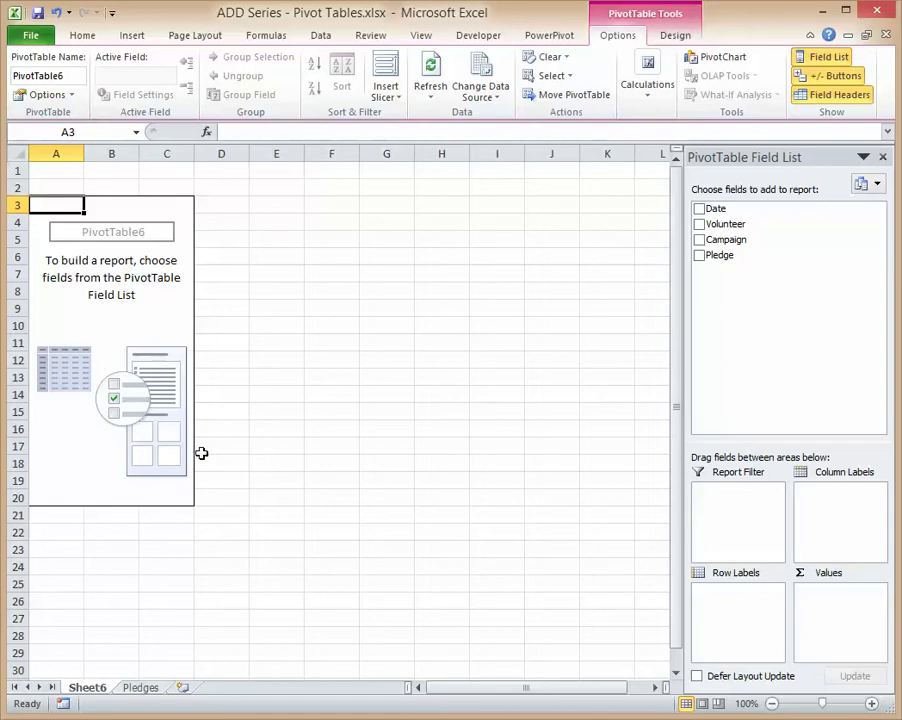
Rename the Sheet6 tab to 'Pivot Pledges'.
{"action": "left_click", "coordinate": [132, 692]}
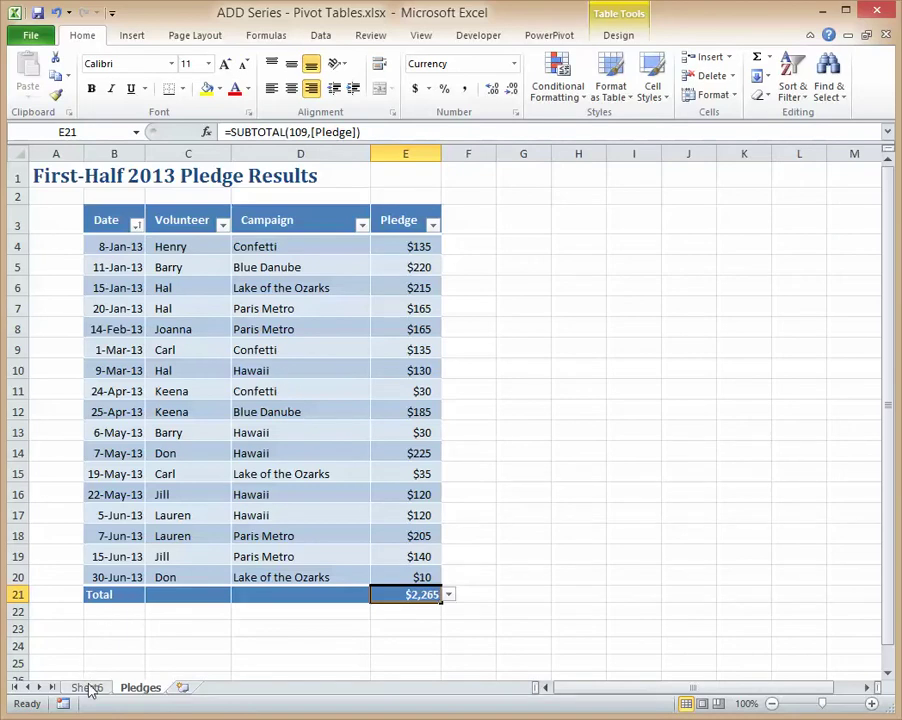
{"action": "left_click", "coordinate": [86, 687]}
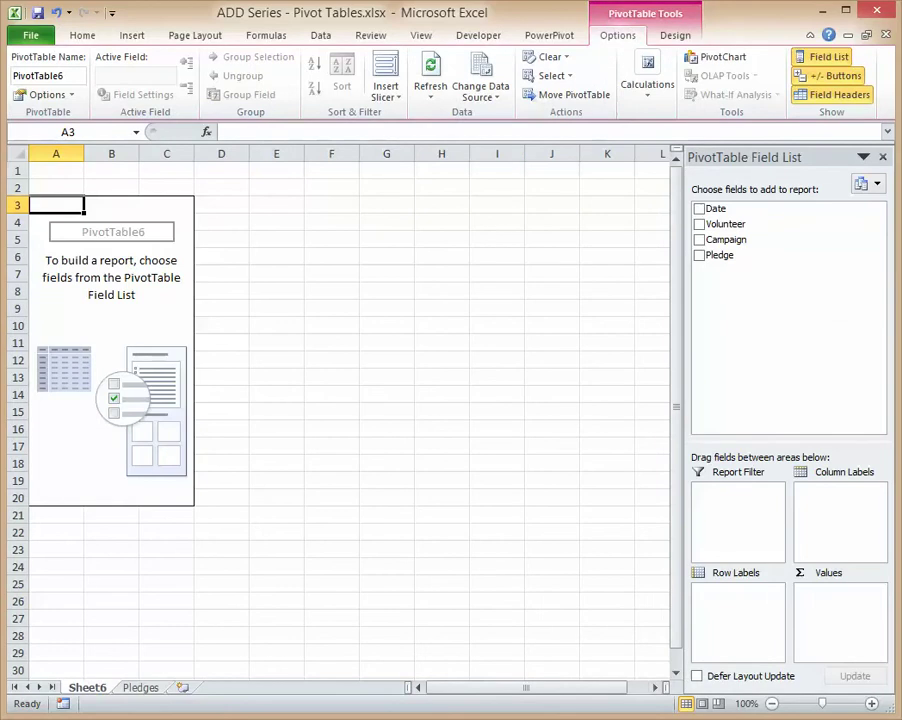
{"action": "double_click", "coordinate": [80, 686]}
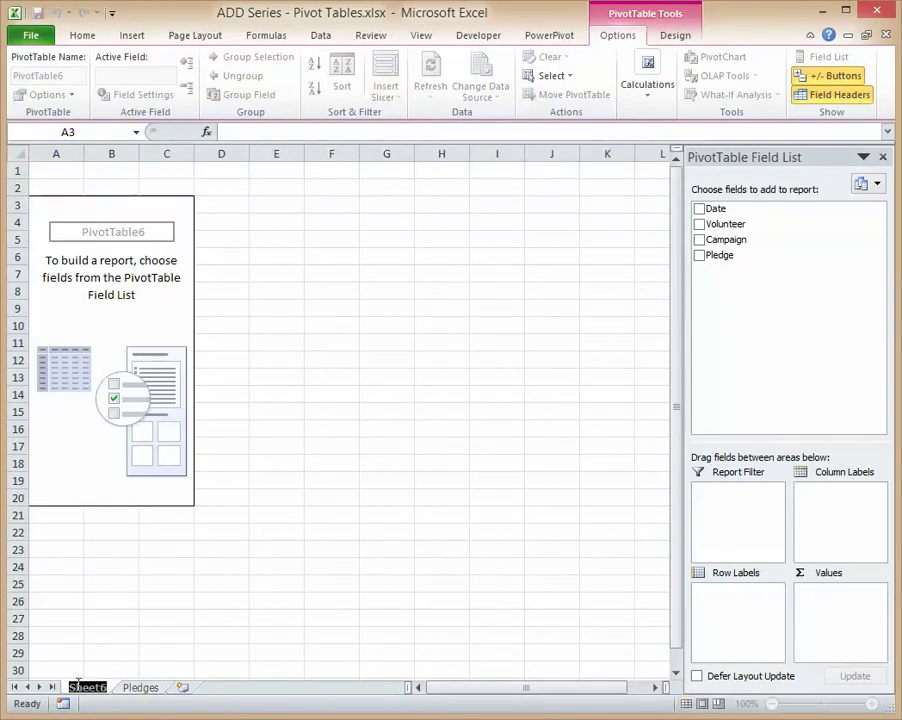
{"action": "type", "text": "Pivot Pl"}
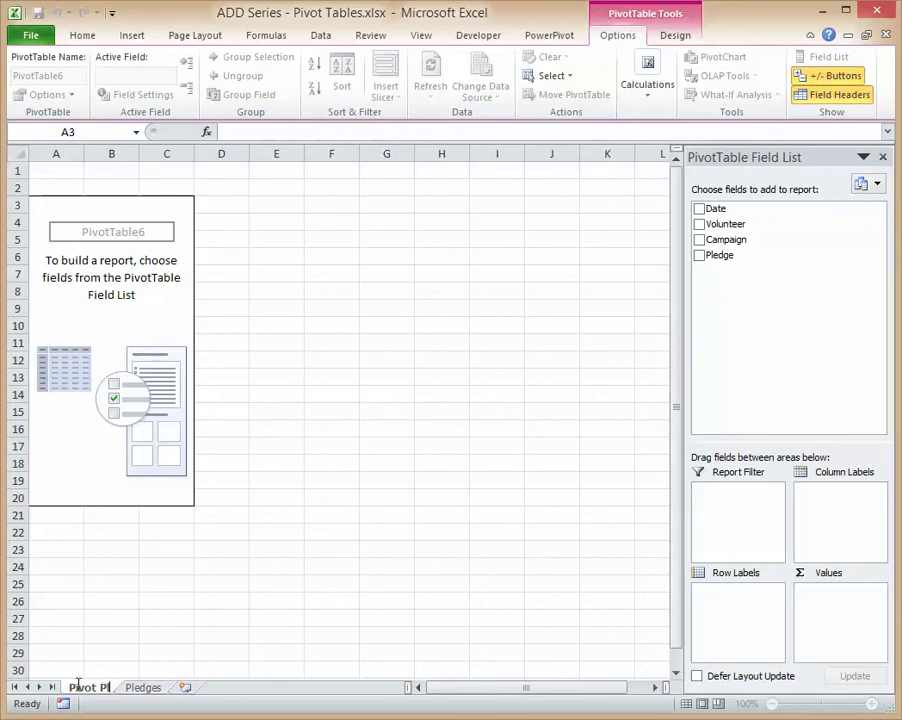
{"action": "type", "text": "edges"}
{"action": "key", "text": "Return"}
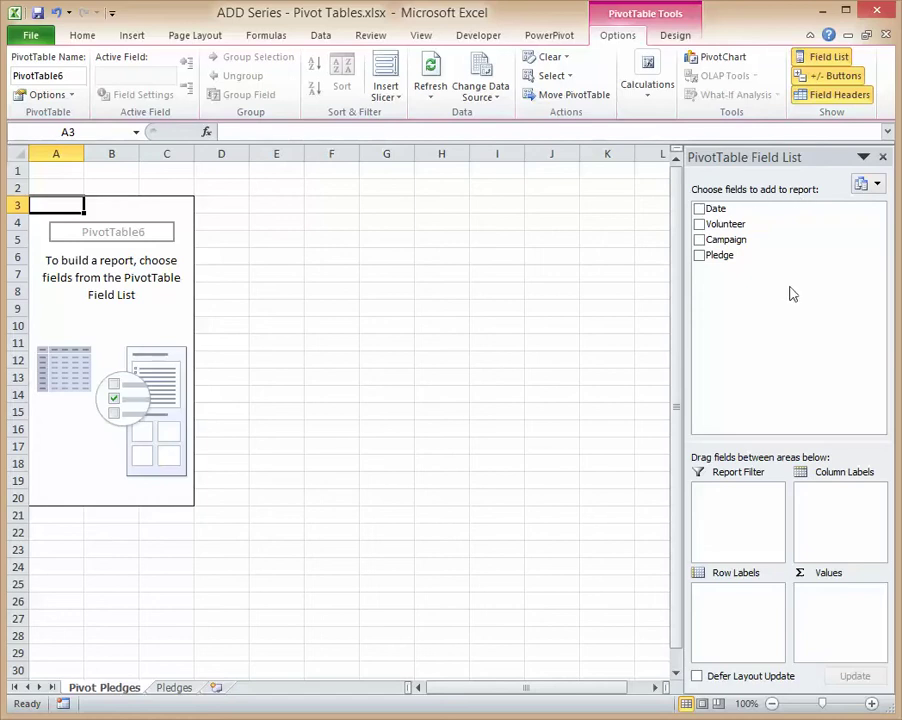
Add Volunteer, Pledge and Campaign fields so Pledge is summed per volunteer and campaign.
{"action": "left_click", "coordinate": [699, 225]}
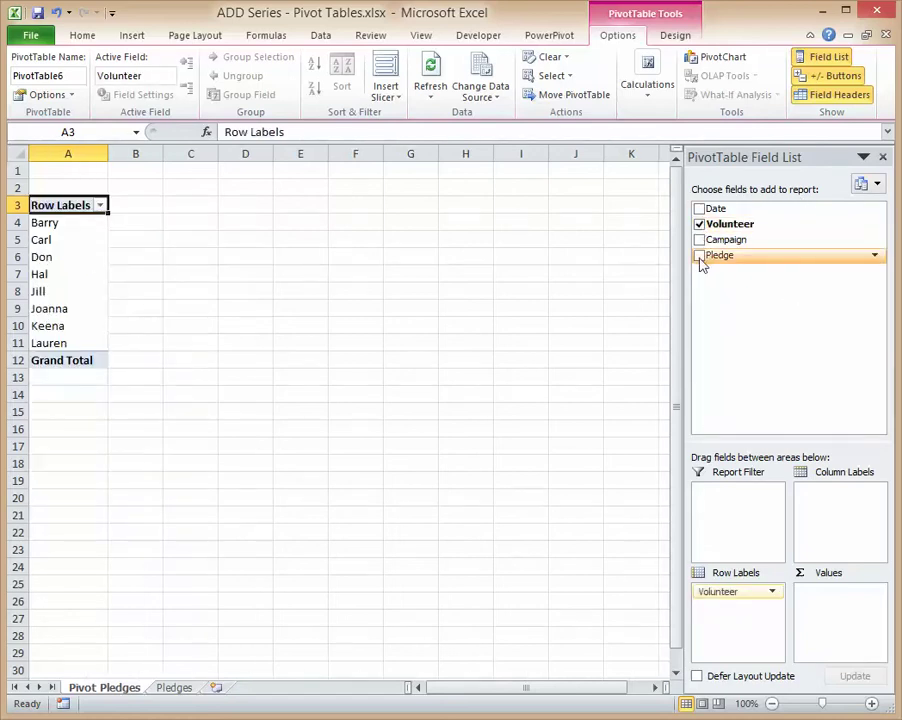
{"action": "left_click", "coordinate": [700, 256]}
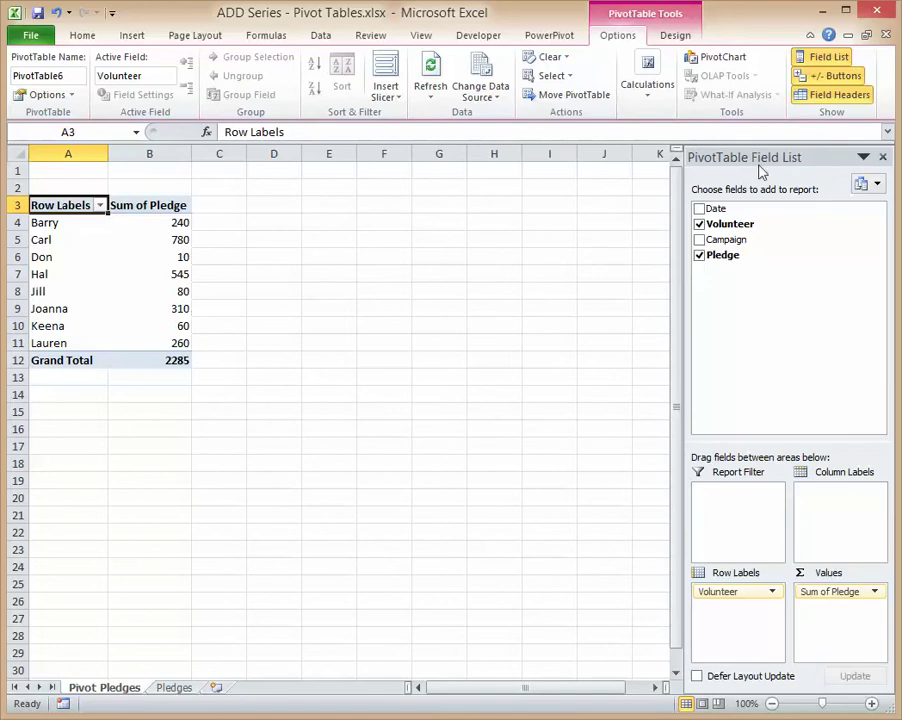
{"action": "left_click", "coordinate": [699, 240]}
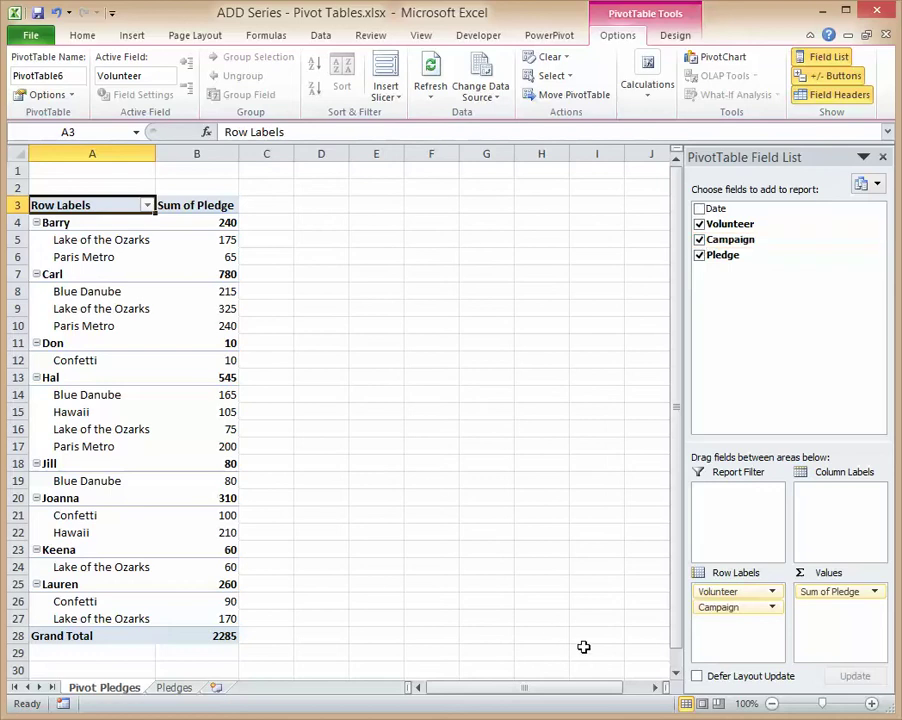
Order row fields as Campaign, then Date, then Volunteer.
{"action": "mouse_move", "coordinate": [719, 607]}
{"action": "left_mouse_down"}
{"action": "mouse_move", "coordinate": [728, 602]}
{"action": "mouse_move", "coordinate": [718, 592]}
{"action": "left_mouse_up"}
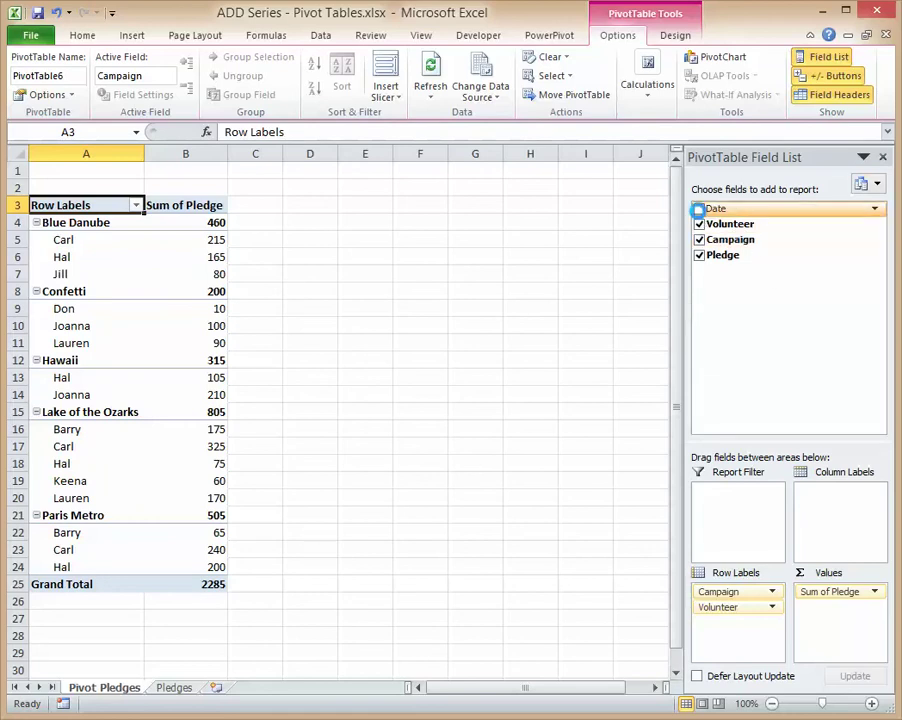
{"action": "left_click", "coordinate": [698, 209]}
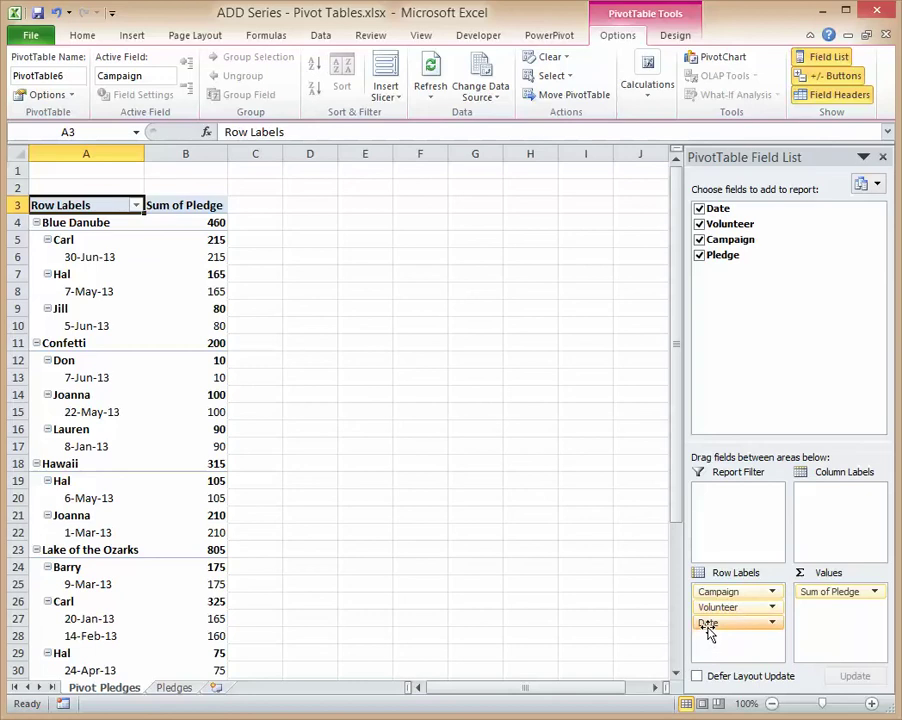
{"action": "left_click_drag", "start_coordinate": [707, 626], "coordinate": [716, 606]}
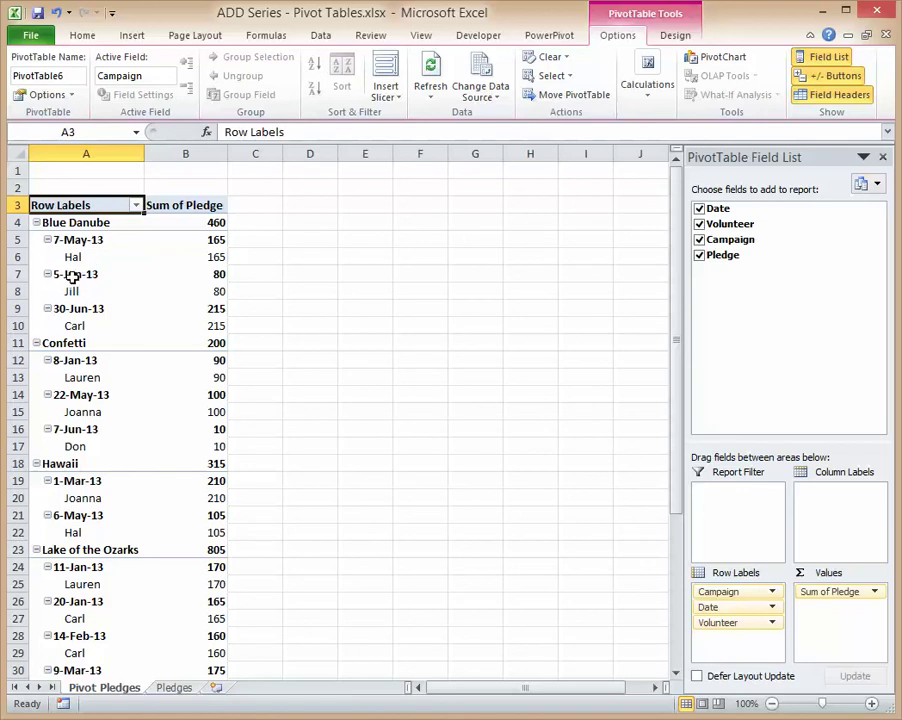
Turn off subtotals for the Date field.
{"action": "left_click", "coordinate": [74, 275]}
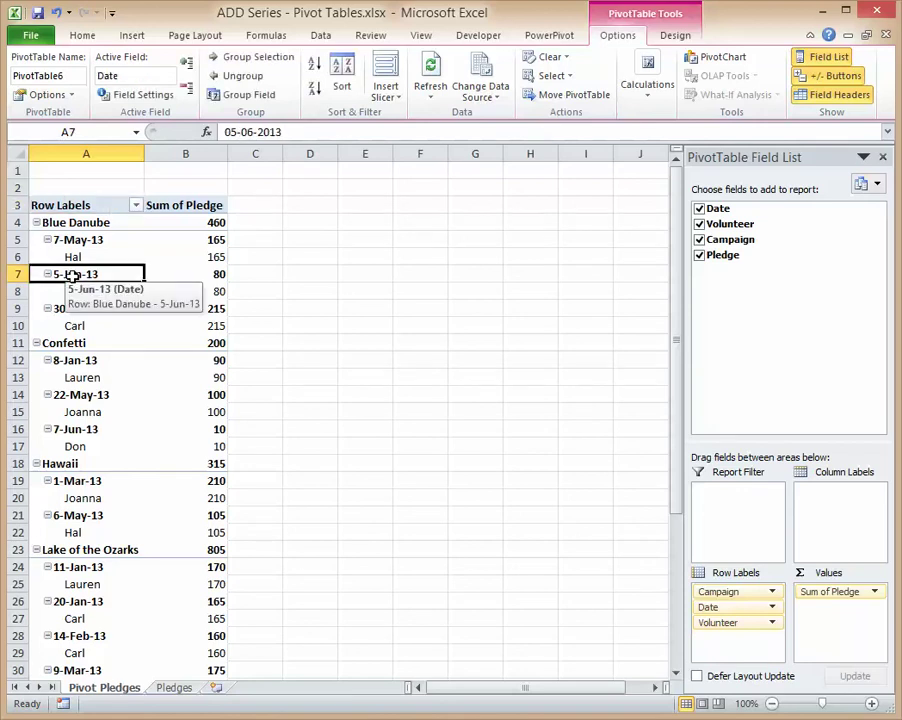
{"action": "right_click", "coordinate": [75, 279]}
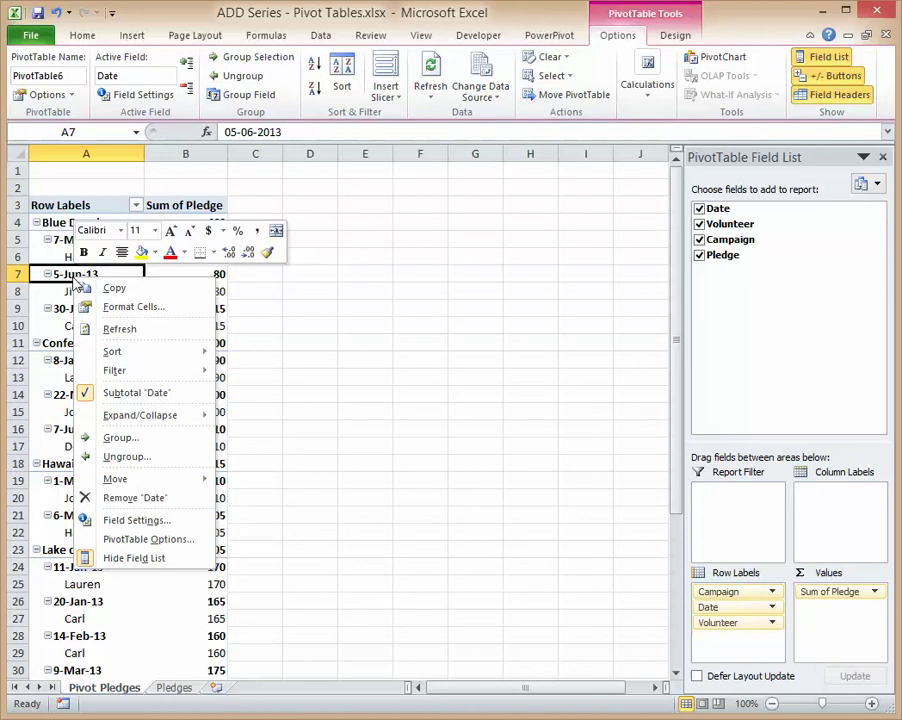
{"action": "left_click", "coordinate": [112, 396]}
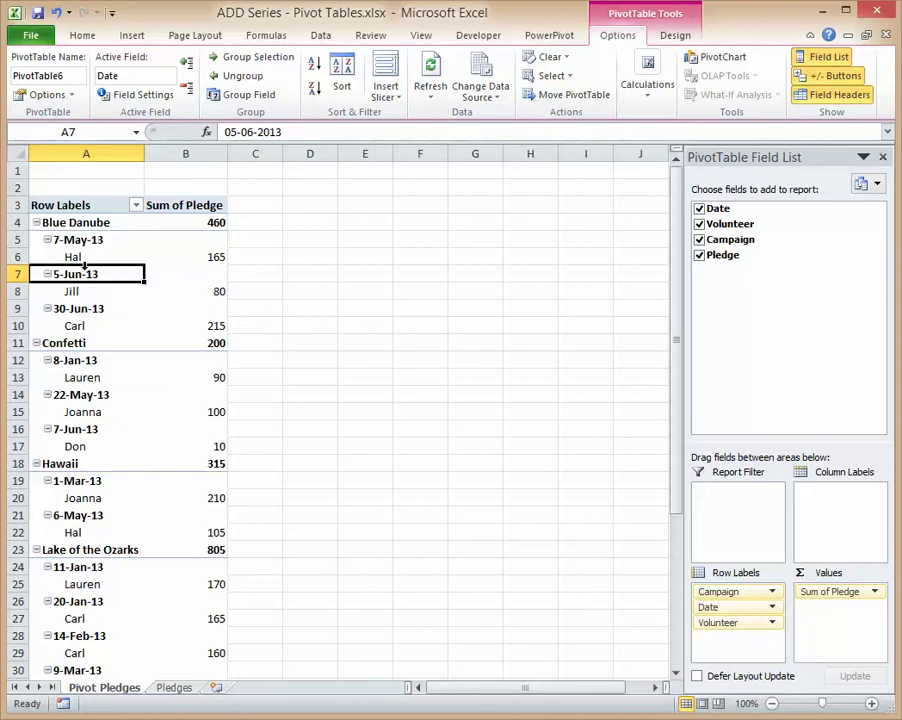
Group the pivot table dates by Months.
{"action": "right_click", "coordinate": [85, 278]}
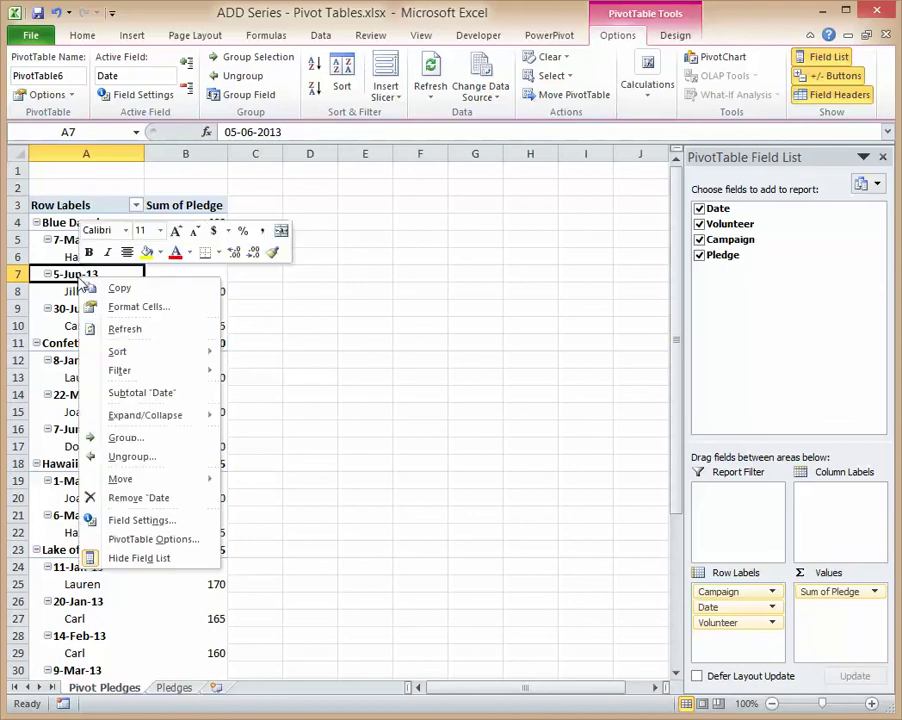
{"action": "left_click", "coordinate": [125, 439]}
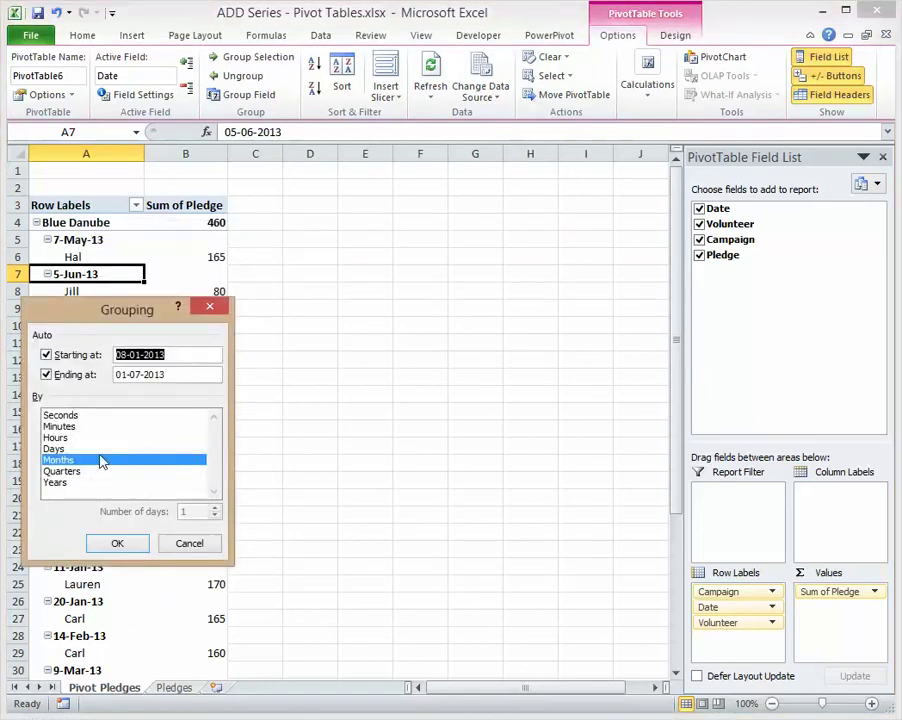
{"action": "left_click", "coordinate": [120, 541]}
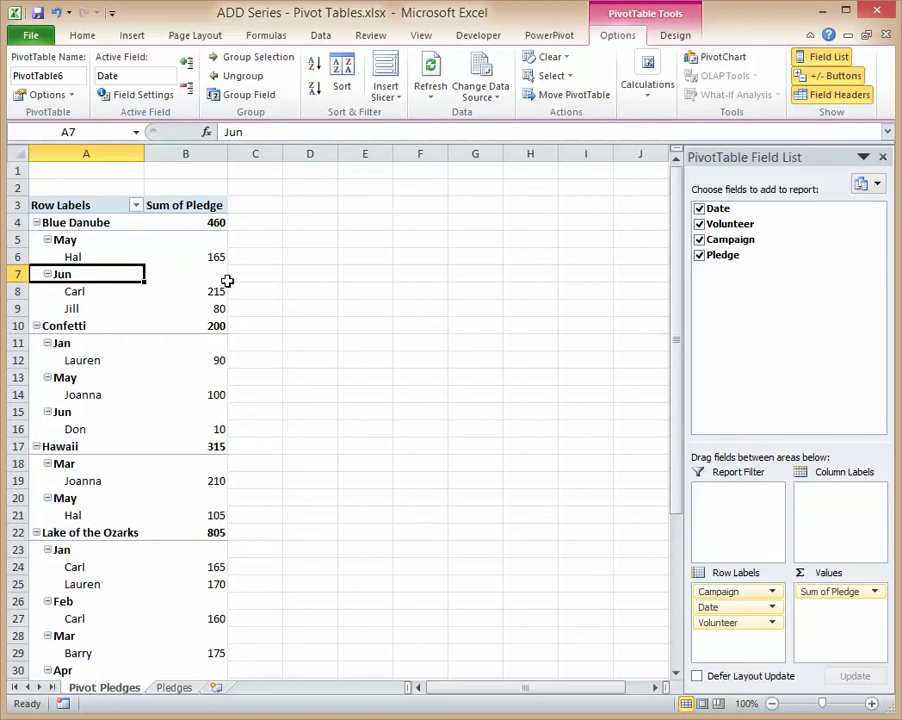
{"action": "scroll", "coordinate": [356, 330], "scroll_direction": "down", "scroll_amount": 4}
{"action": "scroll", "coordinate": [356, 330], "scroll_direction": "down", "scroll_amount": 2}
{"action": "scroll", "coordinate": [355, 331], "scroll_direction": "up", "scroll_amount": 6}
{"action": "scroll", "coordinate": [148, 301], "scroll_direction": "down", "scroll_amount": 4}
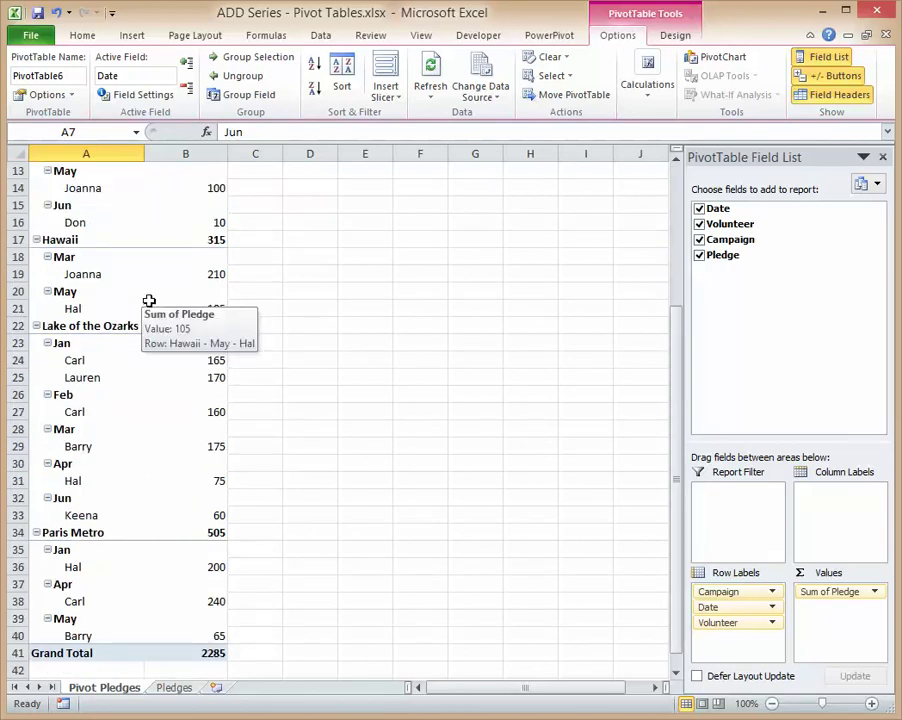
{"action": "scroll", "coordinate": [150, 301], "scroll_direction": "up", "scroll_amount": 4}
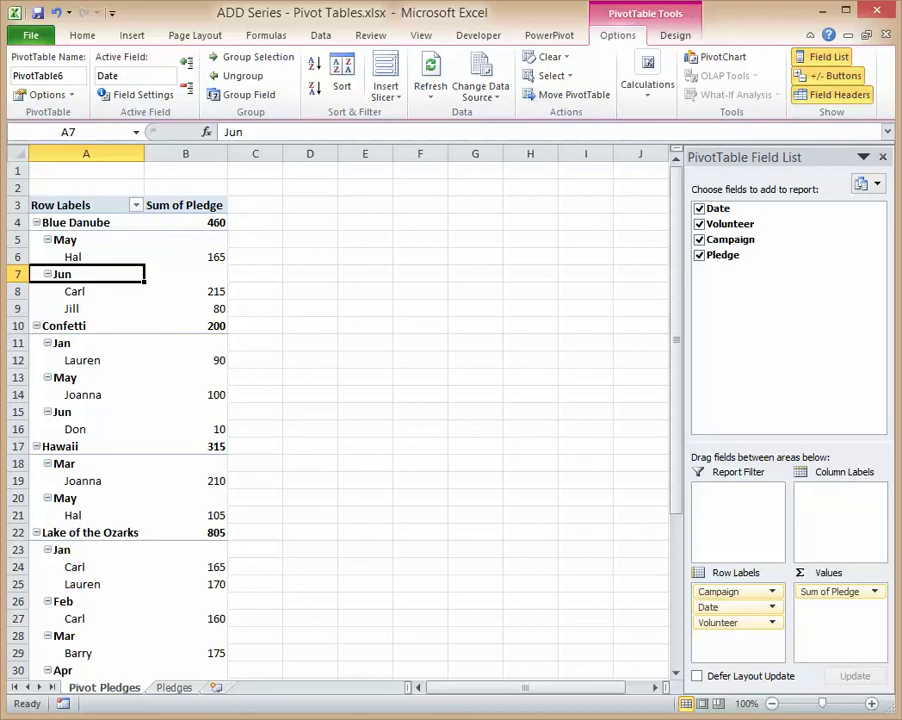
Change the Row Labels header to 'Campaign'.
{"action": "left_click", "coordinate": [59, 206]}
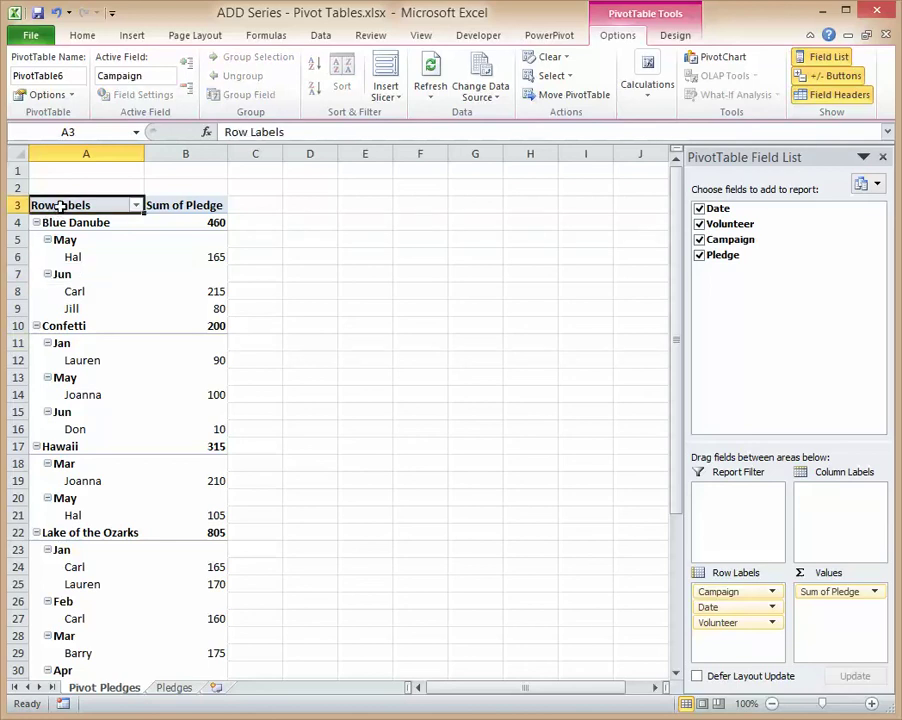
{"action": "left_click_drag", "start_coordinate": [296, 134], "coordinate": [200, 134]}
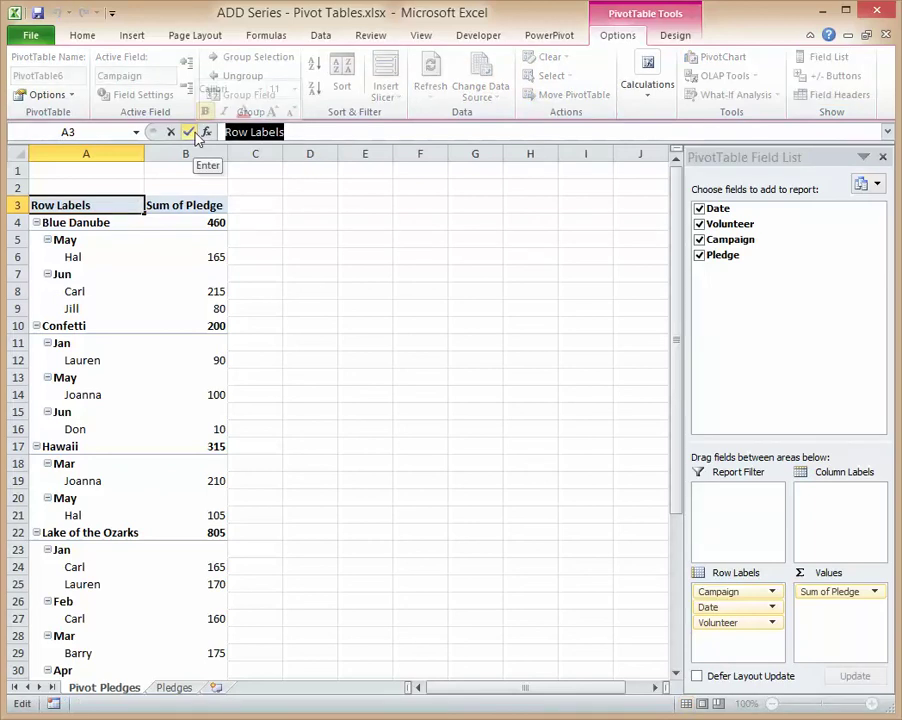
{"action": "type", "text": "Campaig"}
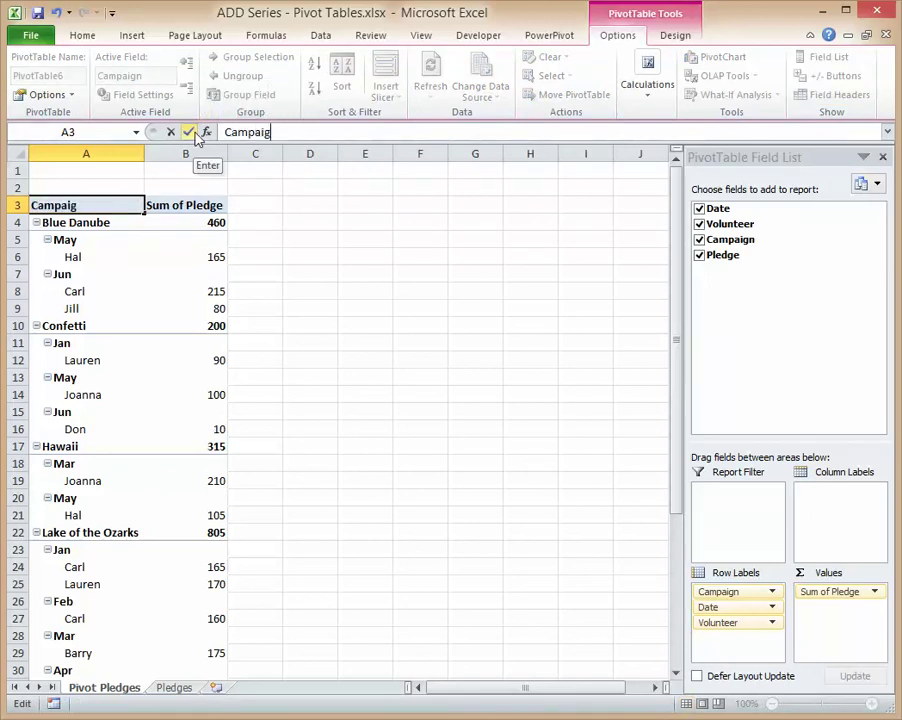
{"action": "type", "text": "n"}
{"action": "key", "text": "Return"}
Change the Sum of Pledge header to 'Pledges Raised'.
{"action": "left_click", "coordinate": [180, 205]}
{"action": "left_click_drag", "start_coordinate": [301, 132], "coordinate": [220, 132]}
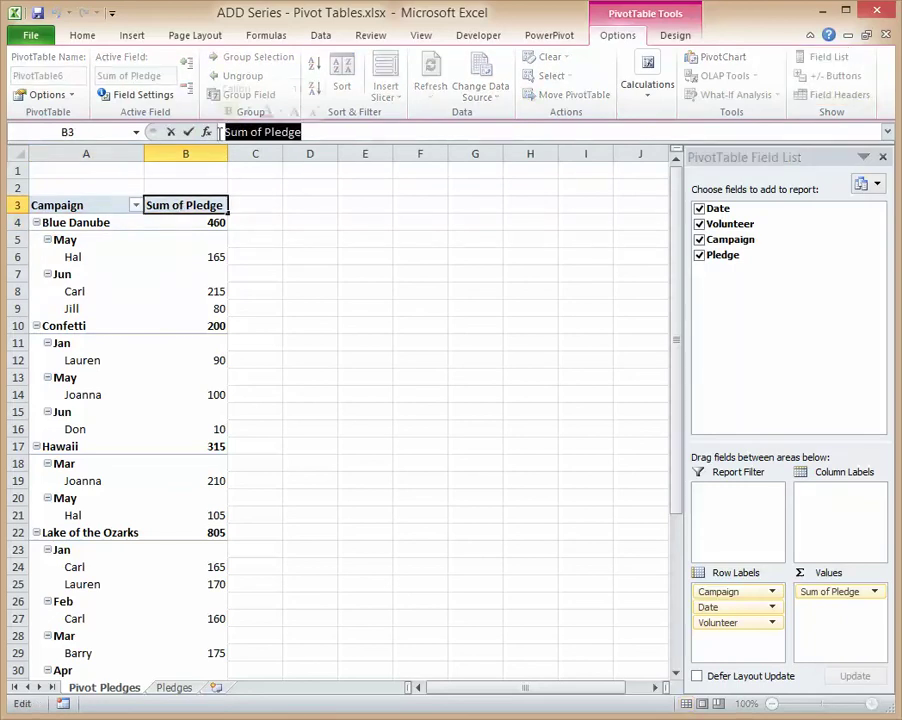
{"action": "type", "text": "Pledges Raised"}
{"action": "key", "text": "Return"}
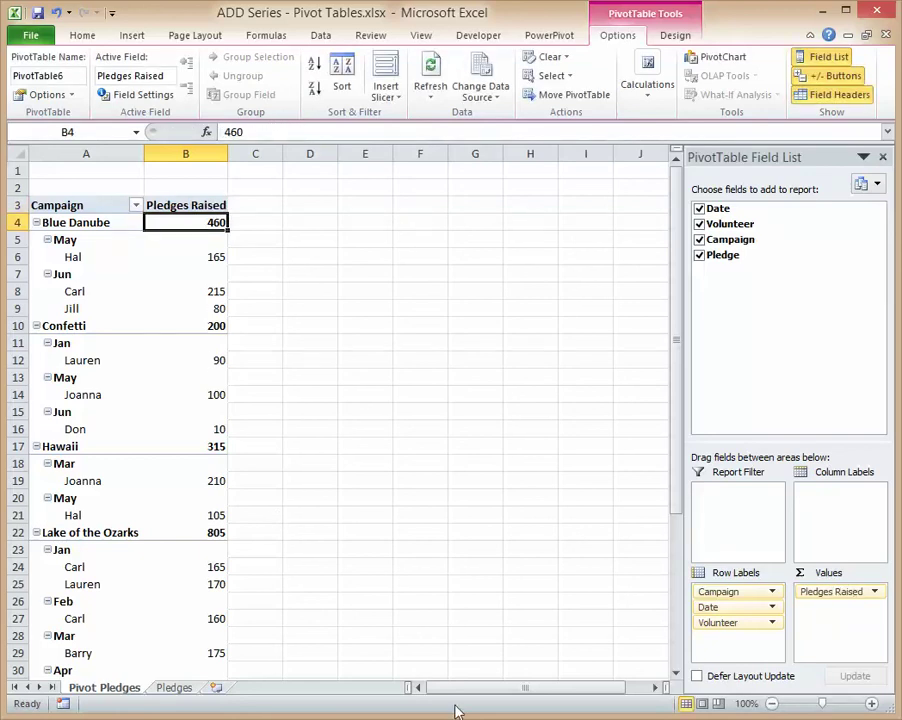
{"action": "scroll", "coordinate": [241, 447], "scroll_direction": "down", "scroll_amount": 5}
Apply the dark blue Pivot Style Dark 2 to the pivot table.
{"action": "scroll", "coordinate": [242, 449], "scroll_direction": "up", "scroll_amount": 5}
{"action": "left_click", "coordinate": [86, 395]}
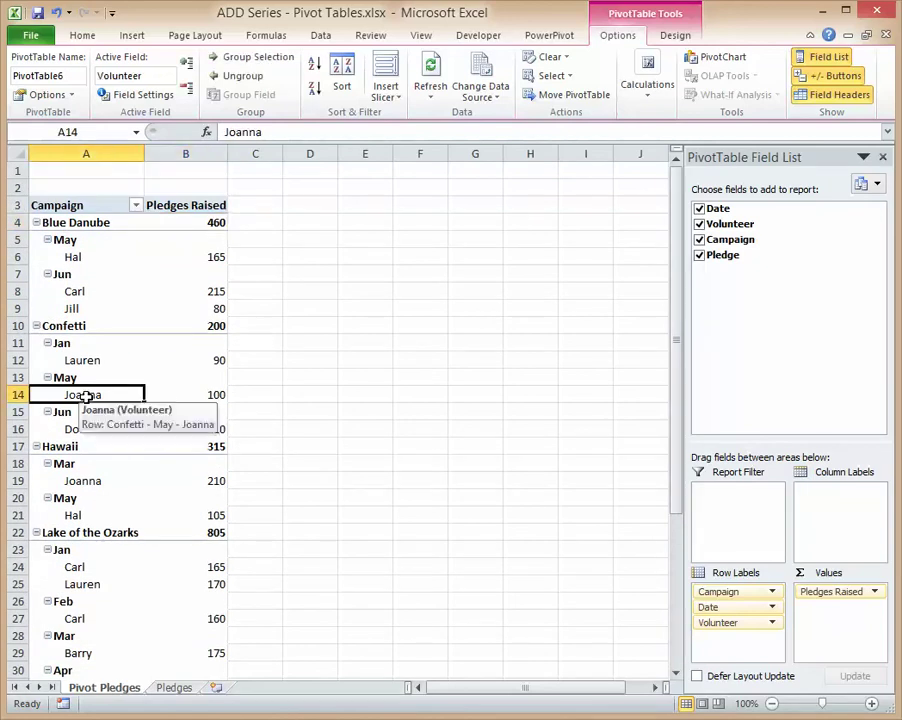
{"action": "left_click", "coordinate": [677, 37]}
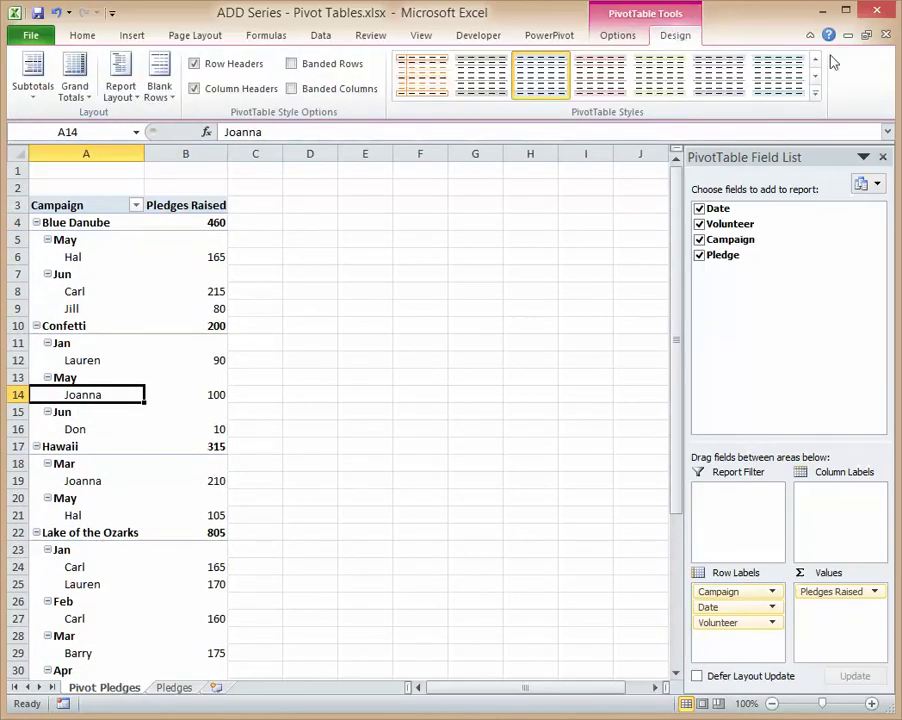
{"action": "left_click", "coordinate": [815, 93]}
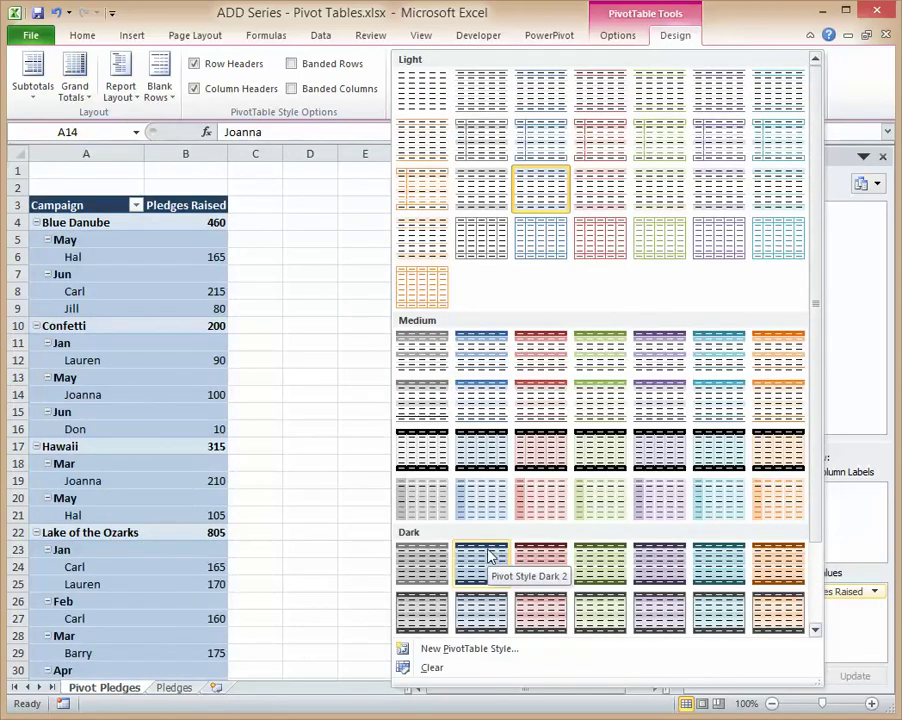
{"action": "left_click", "coordinate": [484, 557]}
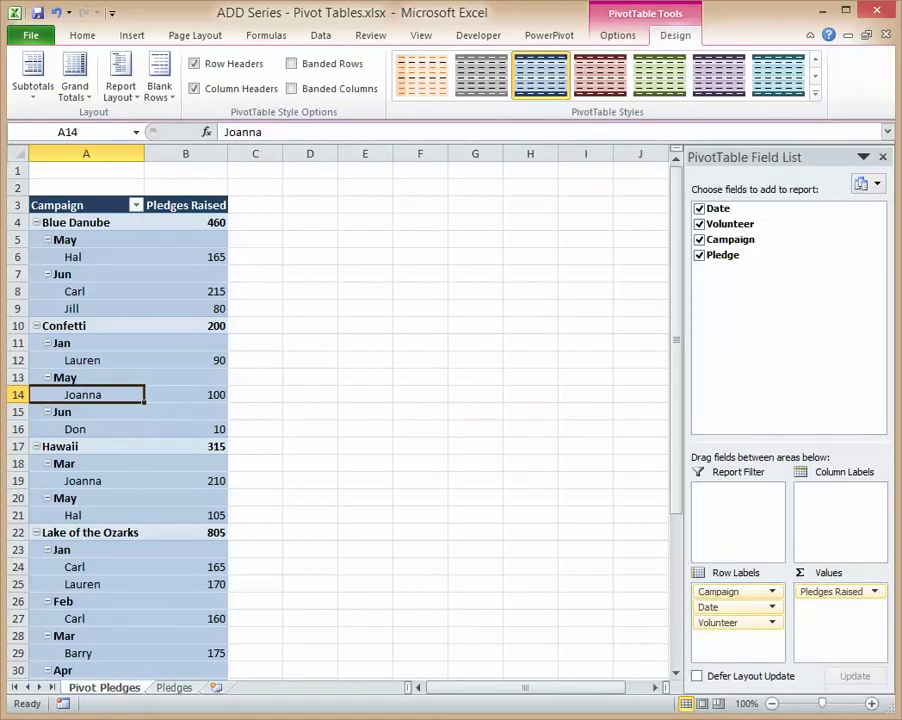
{"action": "scroll", "coordinate": [254, 457], "scroll_direction": "down", "scroll_amount": 1}
{"action": "scroll", "coordinate": [254, 457], "scroll_direction": "down", "scroll_amount": 4}
{"action": "scroll", "coordinate": [254, 457], "scroll_direction": "up", "scroll_amount": 5}
{"action": "scroll", "coordinate": [170, 407], "scroll_direction": "down", "scroll_amount": 4}
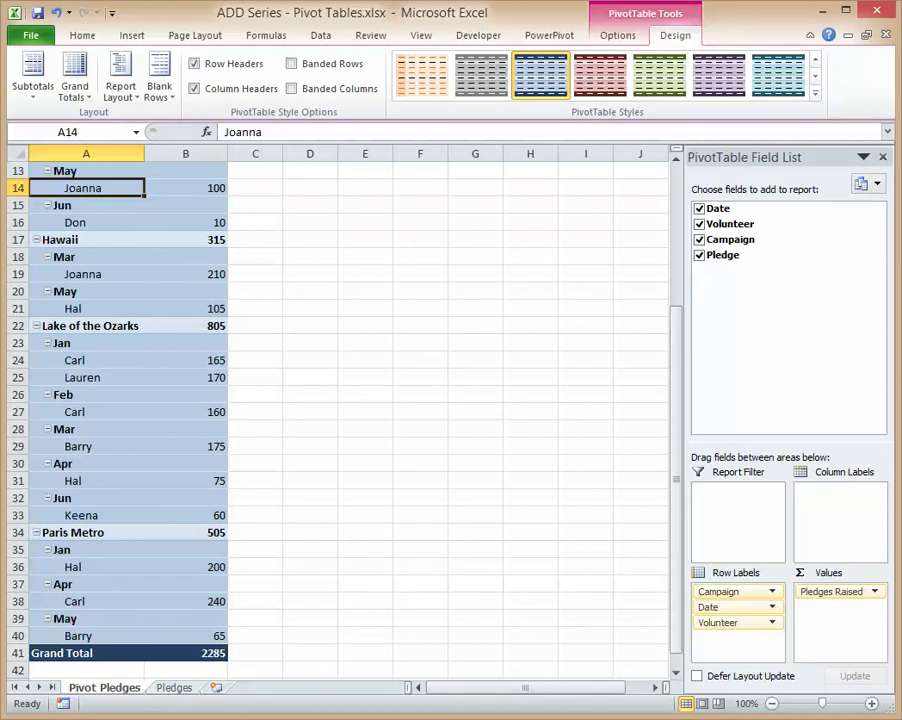